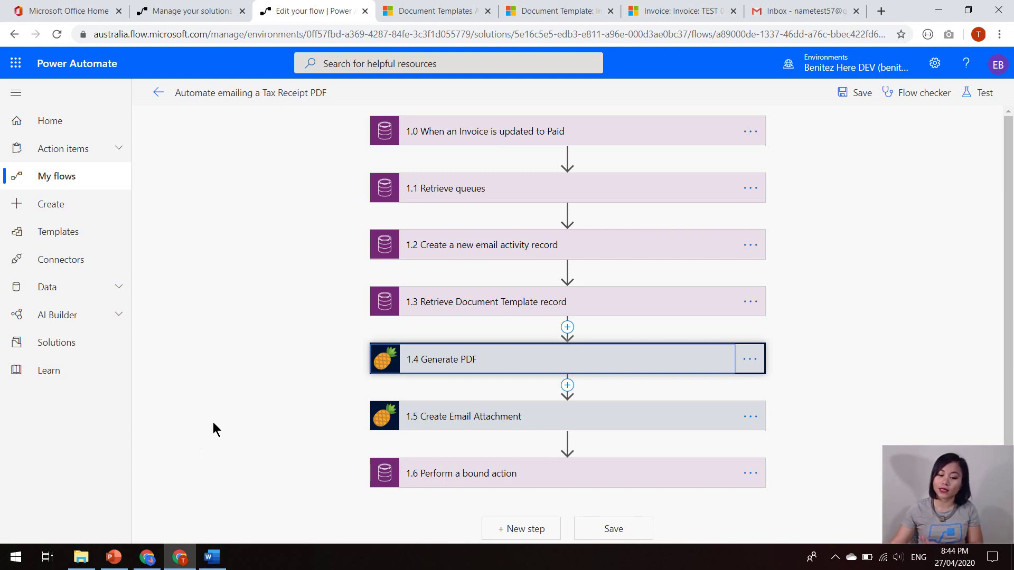
Expand the Paid-invoice trigger's advanced options to show its statuscode eq 100001 filter on Invoice updates.
{"action": "left_click", "coordinate": [571, 138]}
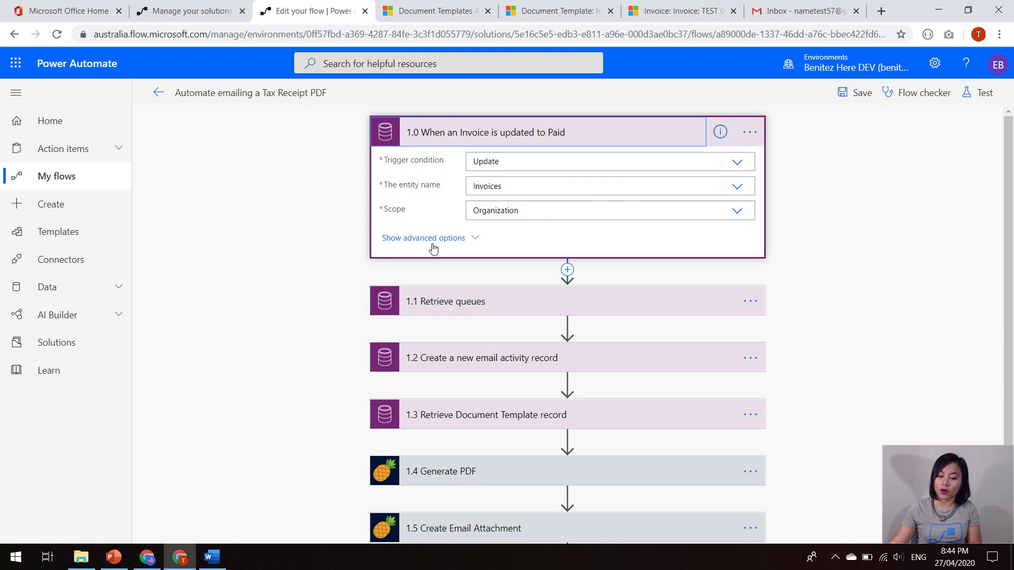
{"action": "left_click", "coordinate": [430, 245]}
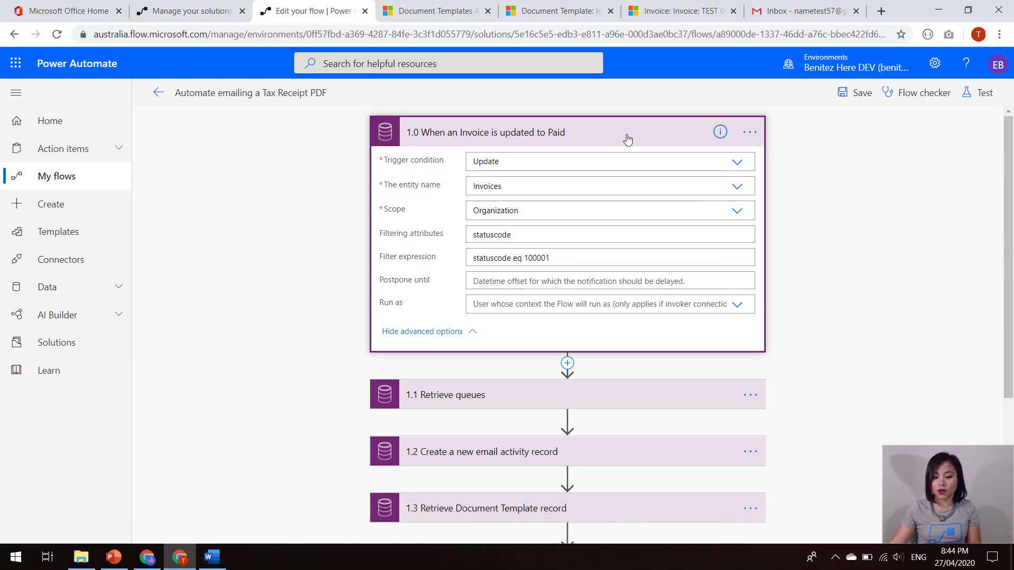
Collapse the trigger and expand the Retrieve queues step to show its 'No Reply' queue filter.
{"action": "left_click", "coordinate": [691, 135]}
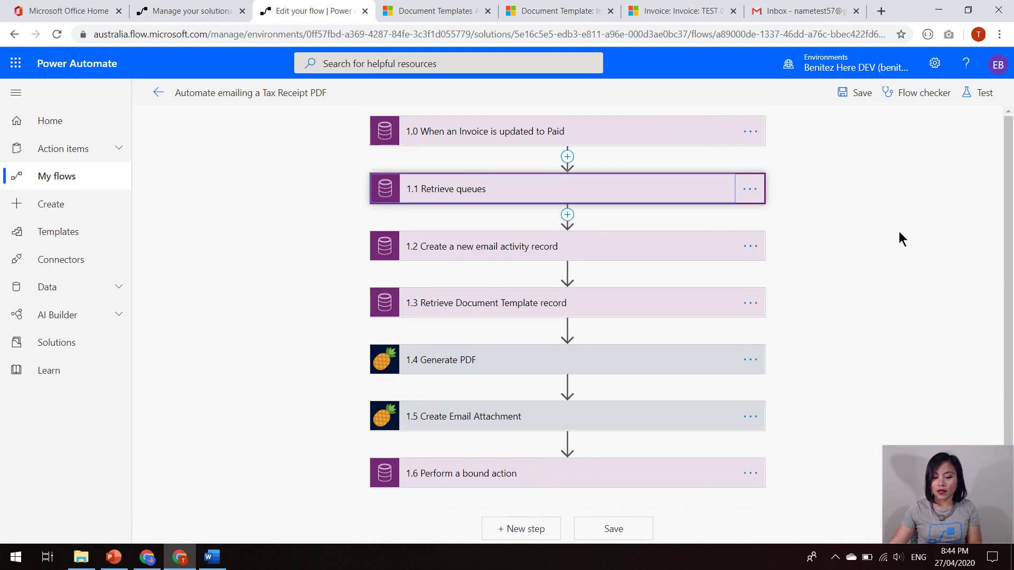
{"action": "left_click", "coordinate": [670, 195]}
{"action": "left_click", "coordinate": [478, 245]}
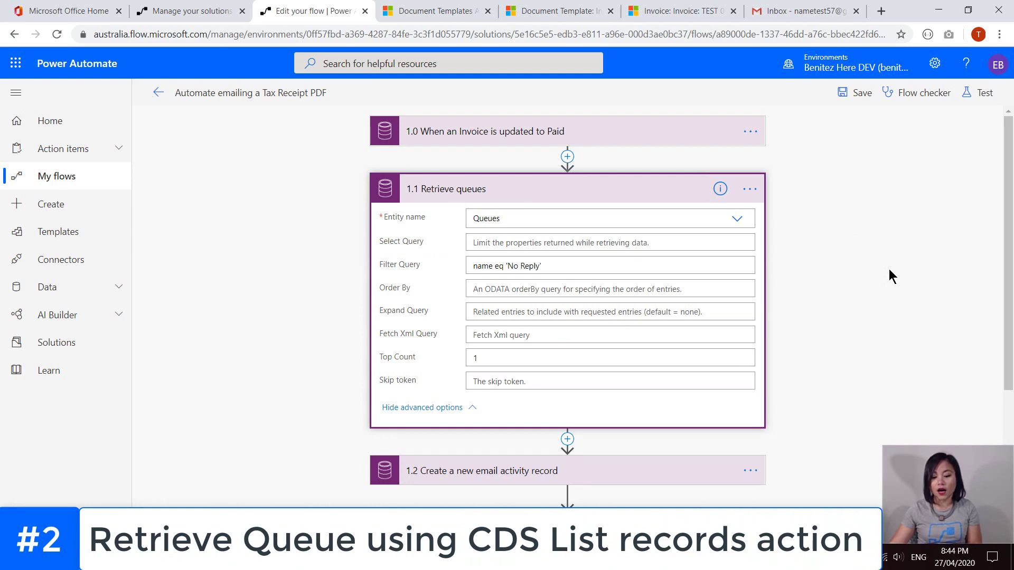
Expand the email activity step to show From the No Reply queue and To the customer contact.
{"action": "left_click", "coordinate": [465, 471]}
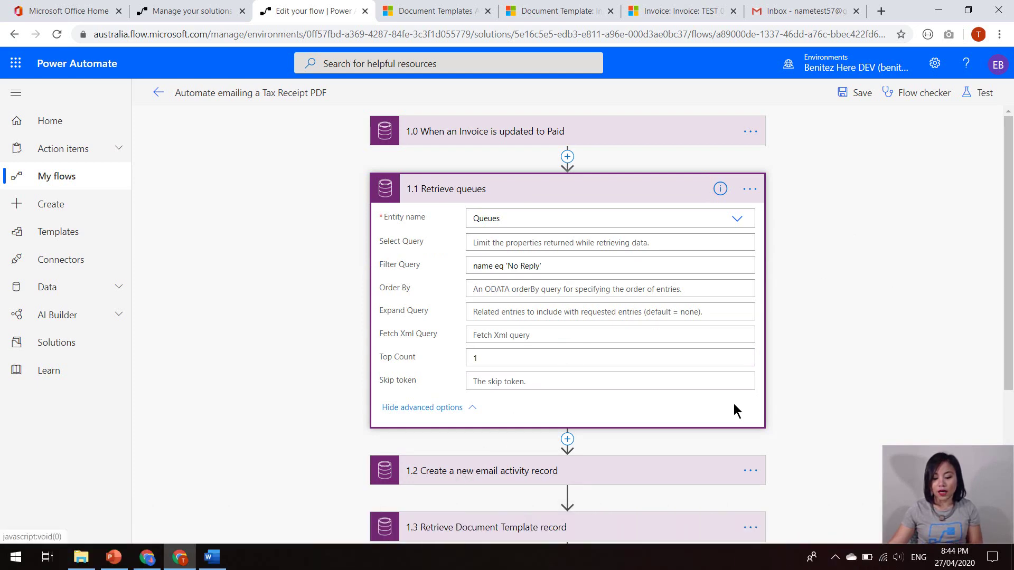
{"action": "scroll", "coordinate": [937, 370], "scroll_direction": "down", "scroll_amount": 4}
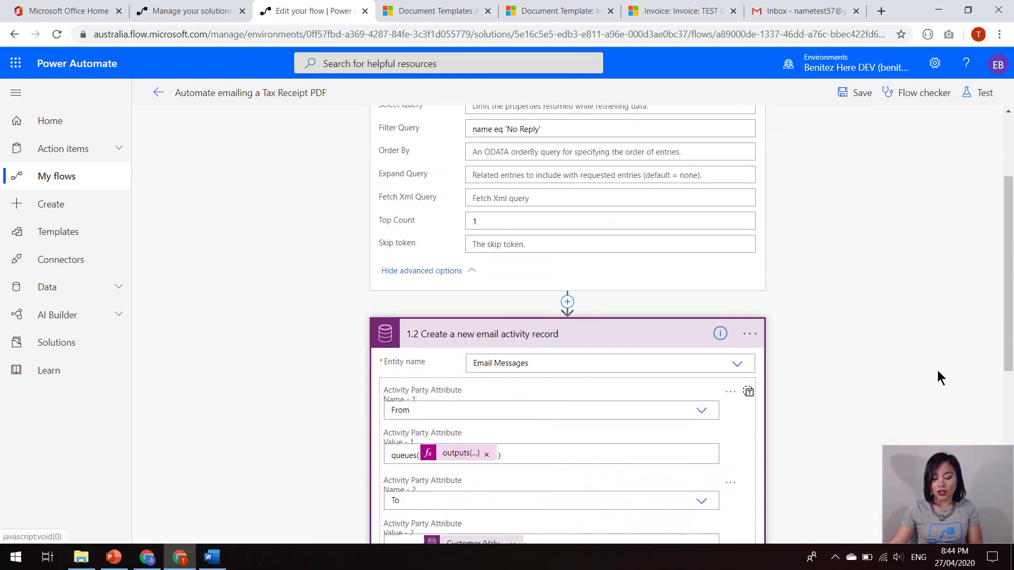
{"action": "scroll", "coordinate": [834, 361], "scroll_direction": "up", "scroll_amount": 3}
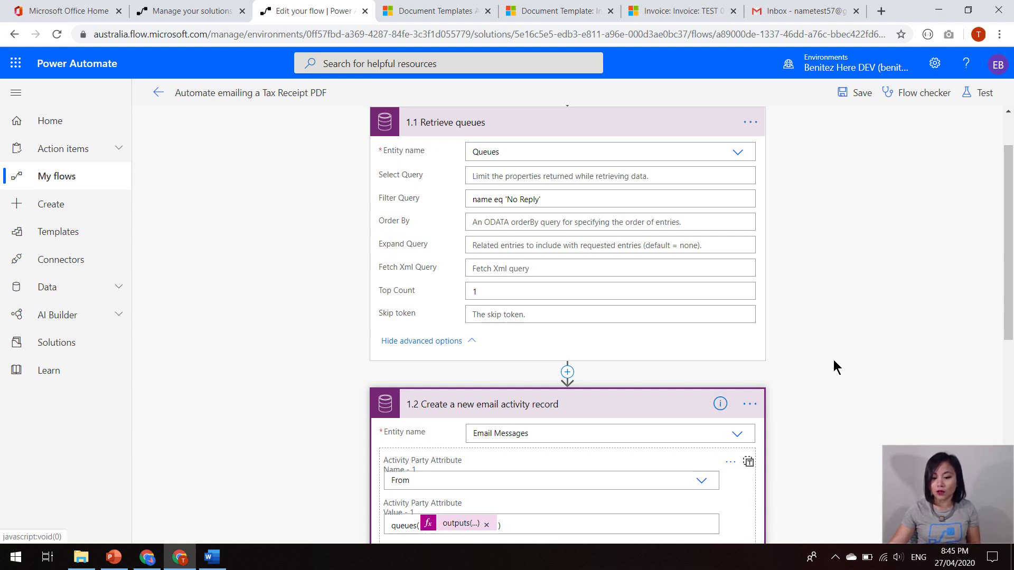
{"action": "left_click", "coordinate": [633, 123]}
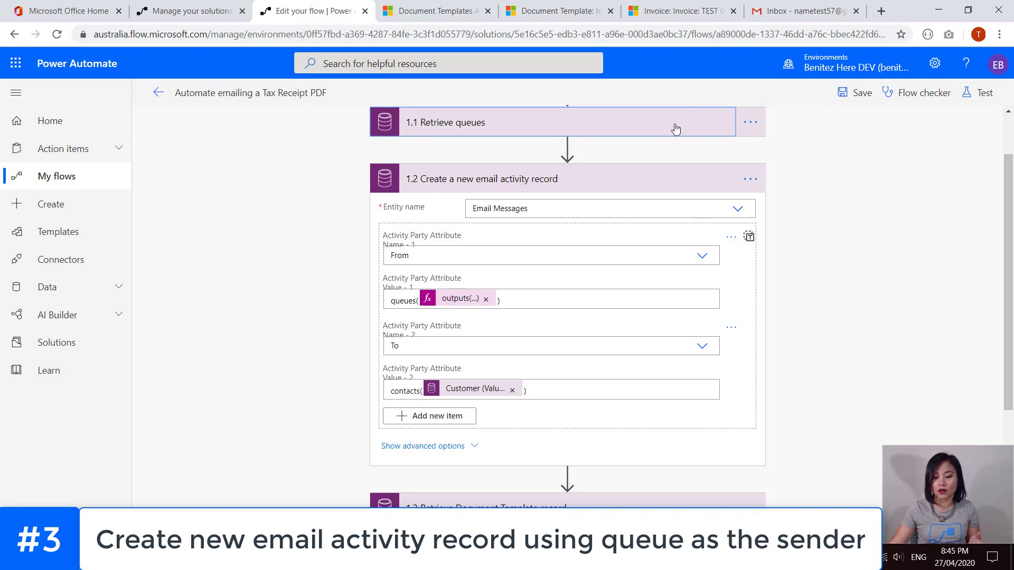
Show step 1.3's filter for 'Invoice Summary_BenitezHere', then switch to that template in Word.
{"action": "left_click", "coordinate": [588, 179]}
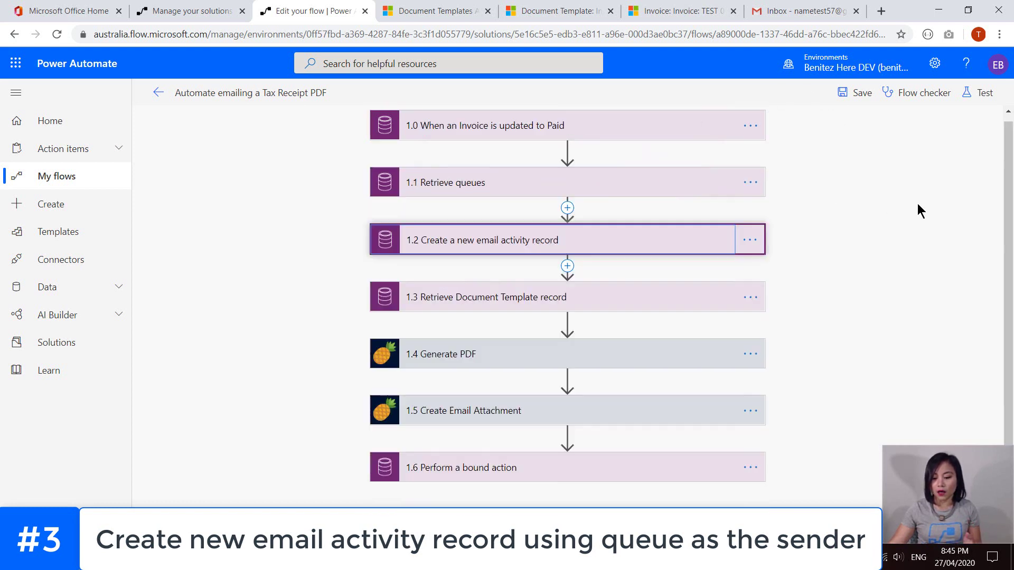
{"action": "left_click", "coordinate": [519, 303]}
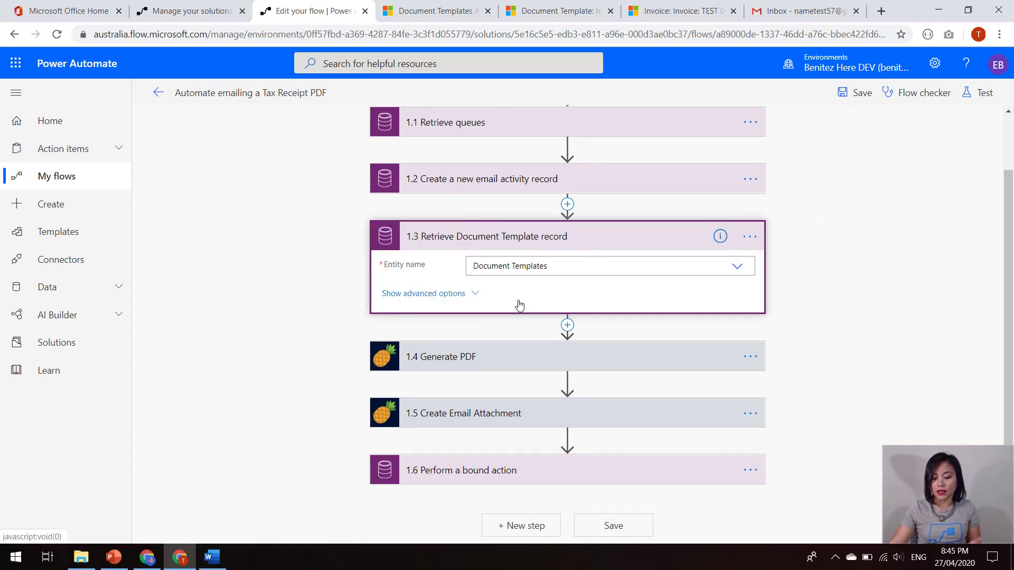
{"action": "left_click", "coordinate": [447, 295]}
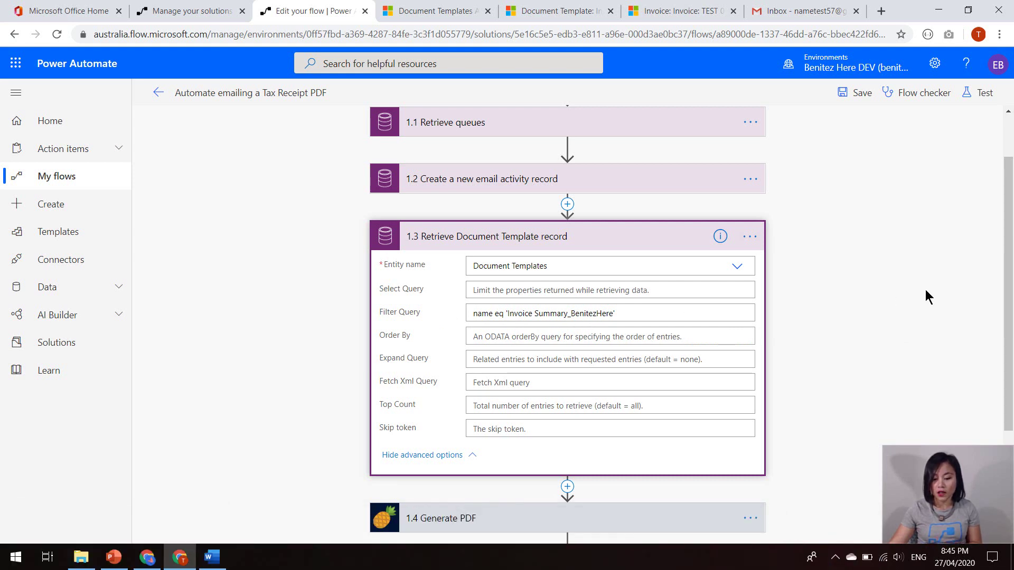
{"action": "left_click", "coordinate": [219, 563]}
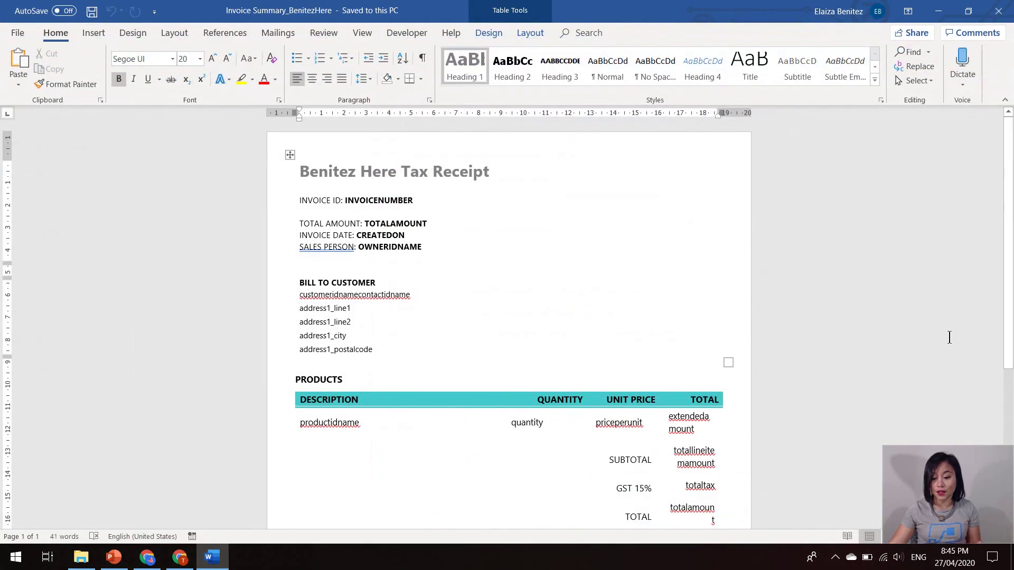
Scroll through the Tax Receipt template's invoice, customer and product fields, then minimise Word.
{"action": "left_click", "coordinate": [949, 338]}
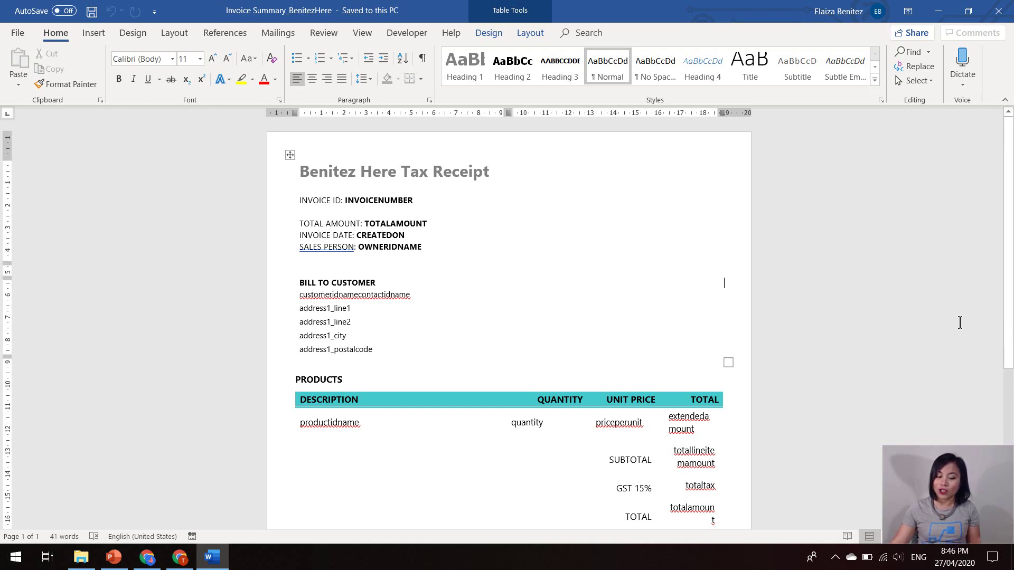
{"action": "scroll", "coordinate": [961, 323], "scroll_direction": "down", "scroll_amount": 1}
{"action": "scroll", "coordinate": [960, 323], "scroll_direction": "down", "scroll_amount": 3}
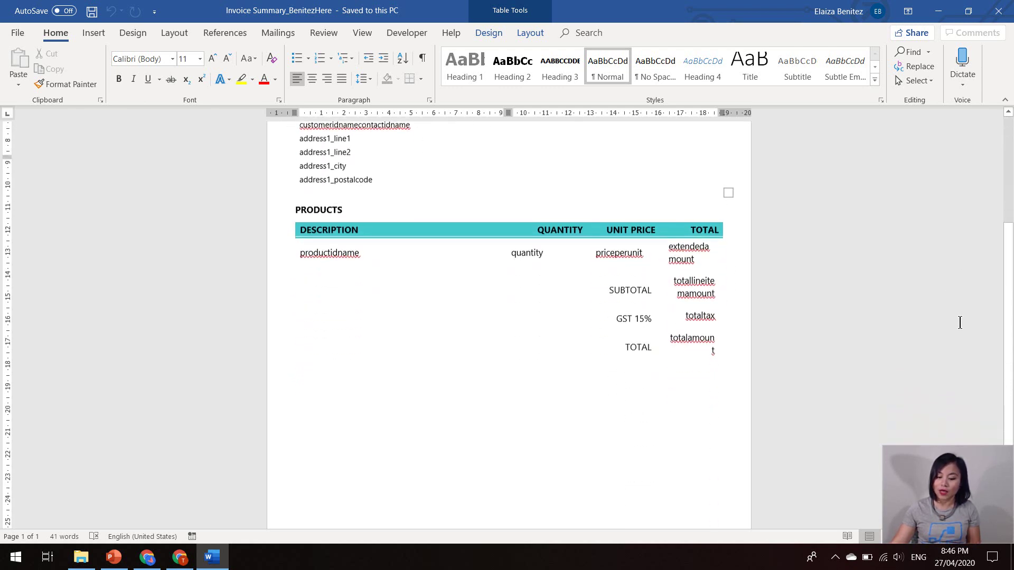
{"action": "scroll", "coordinate": [960, 322], "scroll_direction": "up", "scroll_amount": 3}
{"action": "scroll", "coordinate": [960, 322], "scroll_direction": "up", "scroll_amount": 3}
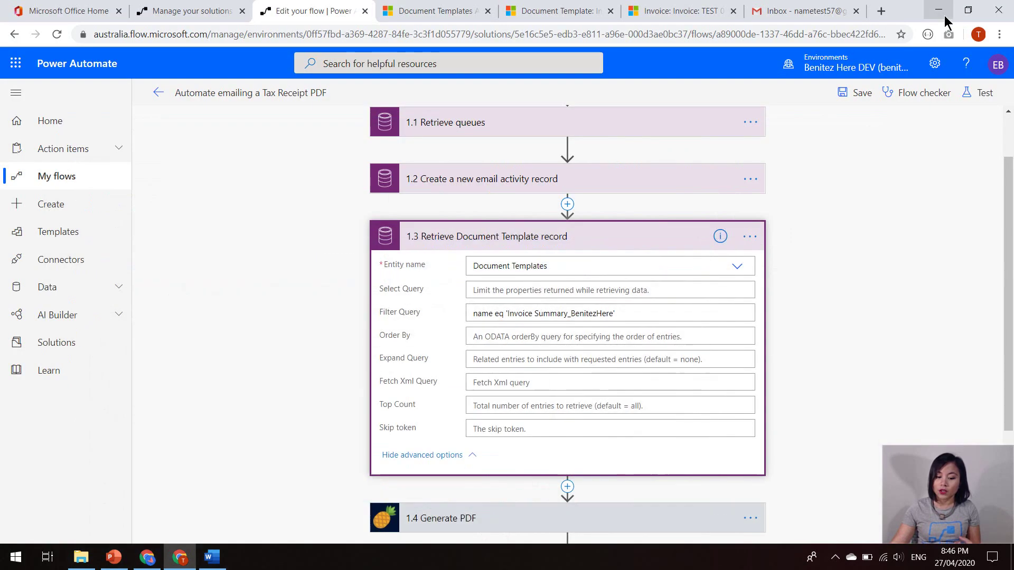
{"action": "left_click", "coordinate": [944, 15]}
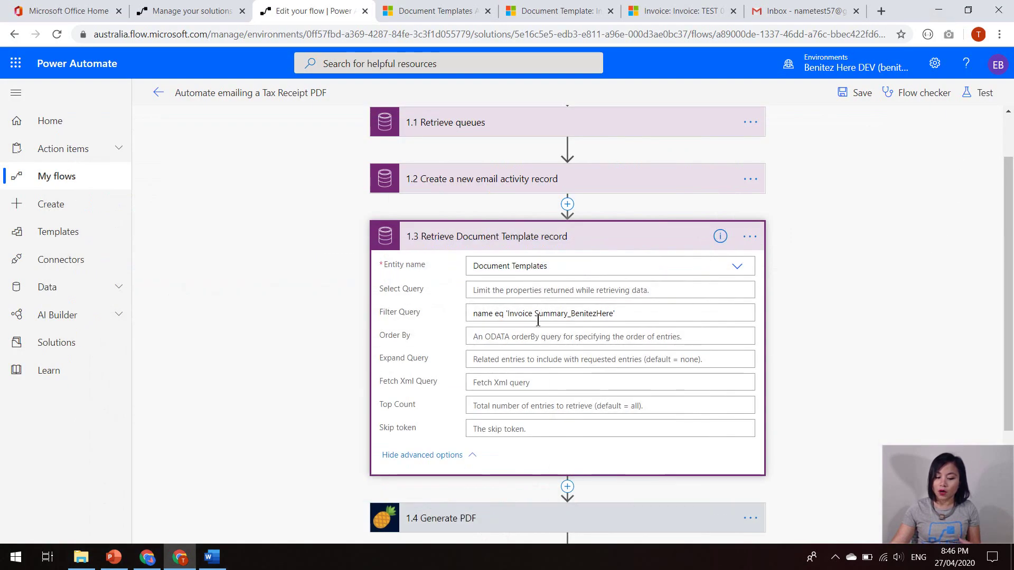
{"action": "left_click", "coordinate": [546, 12]}
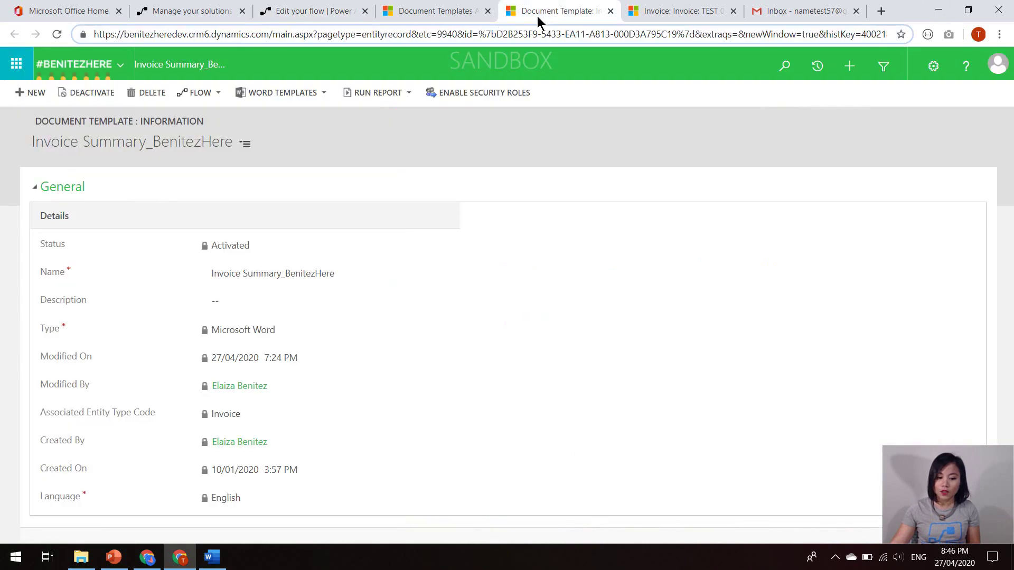
{"action": "left_click", "coordinate": [301, 12]}
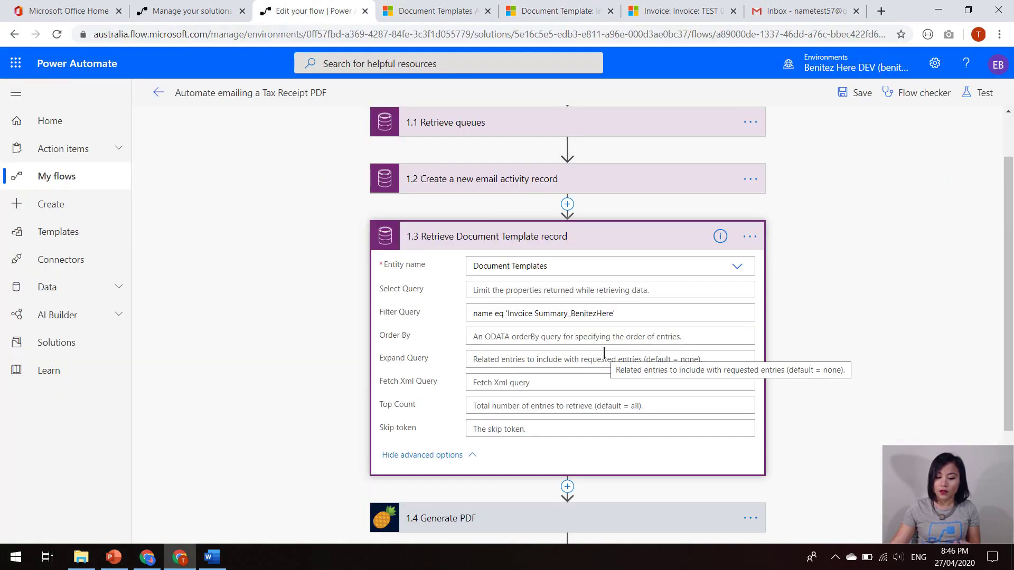
Collapse step 1.3 and expand Generate PDF to show EntityTypeCode 1090, template ID and Invoice.
{"action": "left_click", "coordinate": [584, 244]}
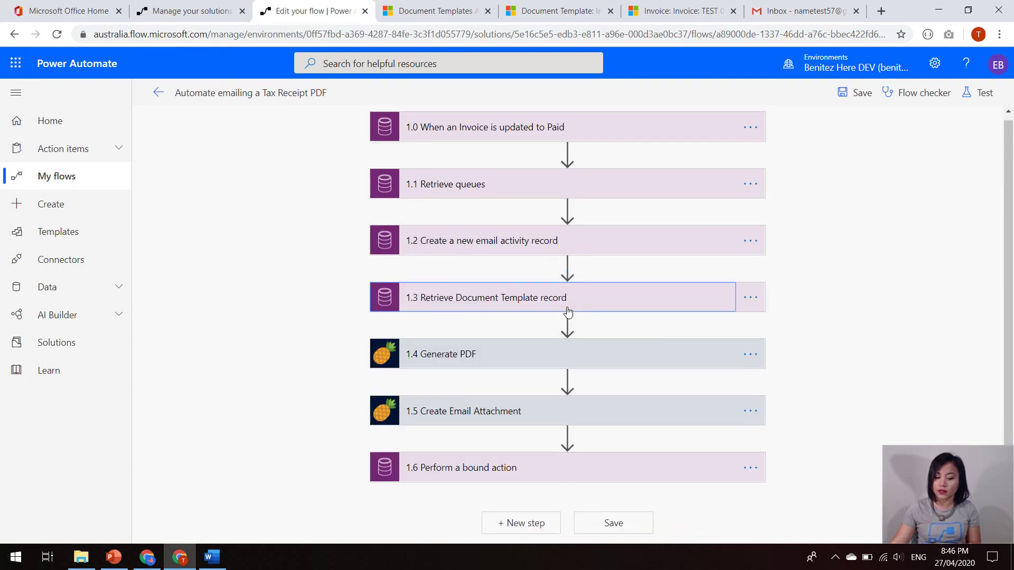
{"action": "left_click", "coordinate": [477, 354]}
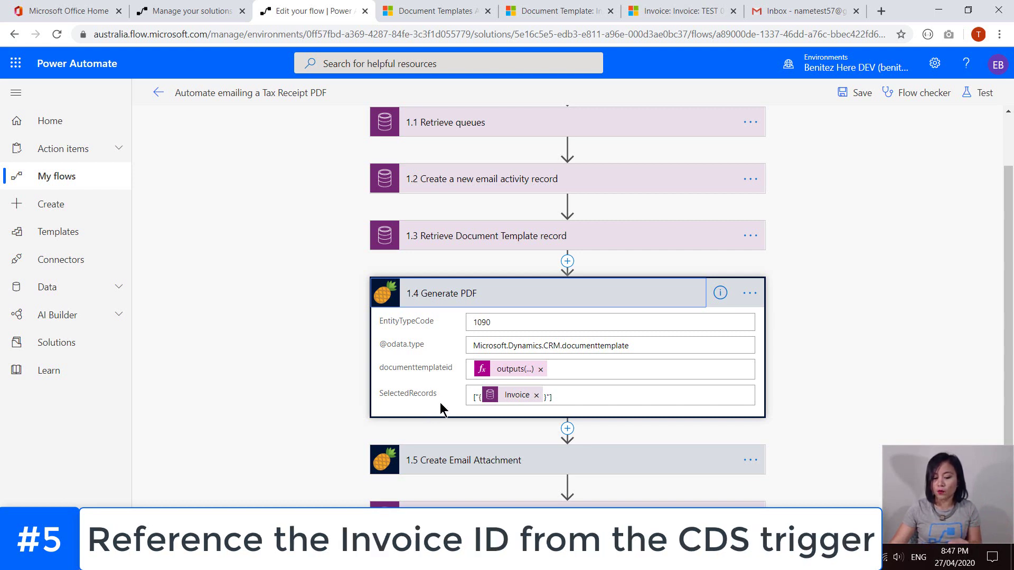
{"action": "mouse_move", "coordinate": [516, 405]}
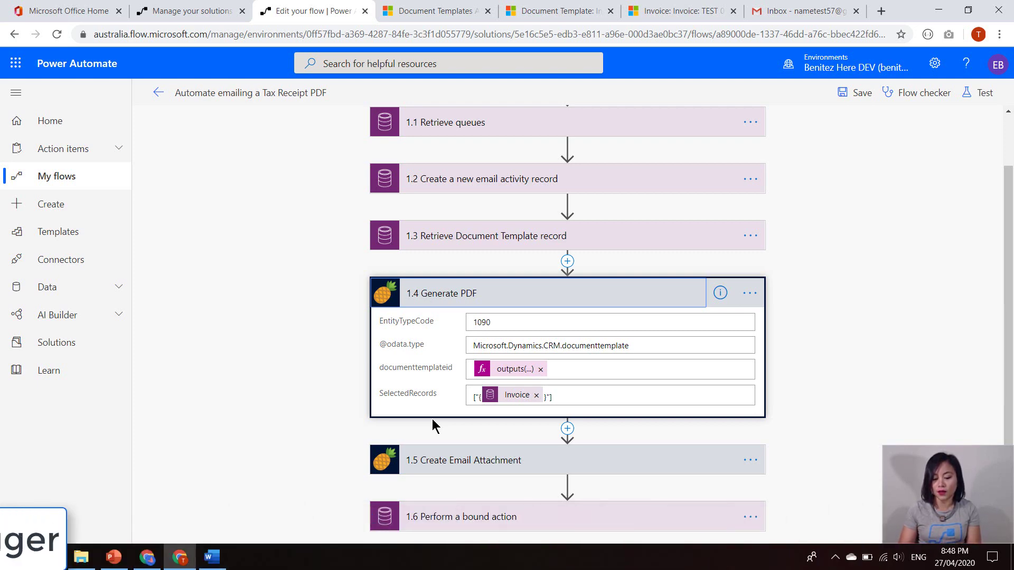
Expand Create Email Attachment and inspect the email reference's dynamic content.
{"action": "left_click", "coordinate": [464, 460]}
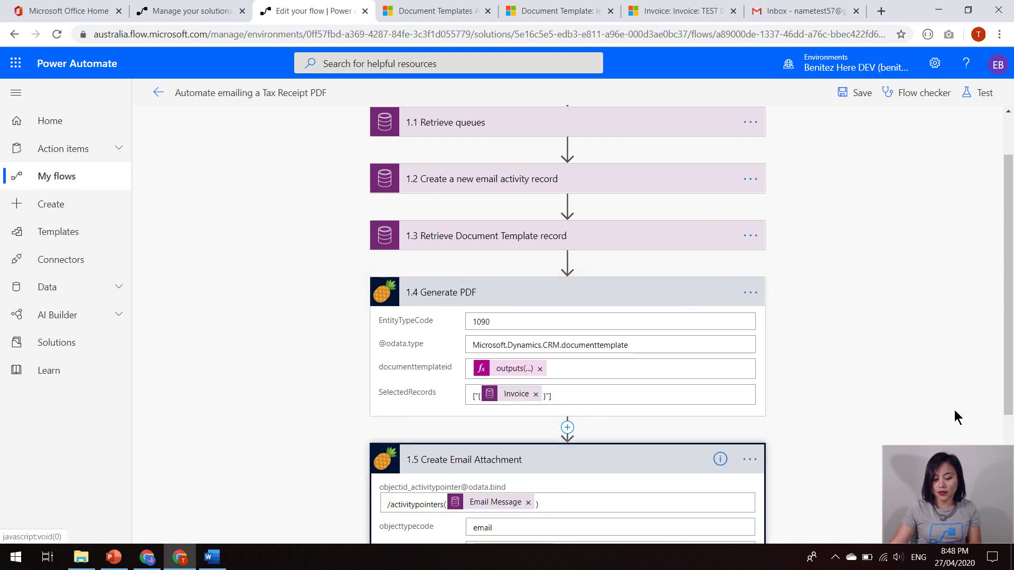
{"action": "scroll", "coordinate": [953, 410], "scroll_direction": "down", "scroll_amount": 4}
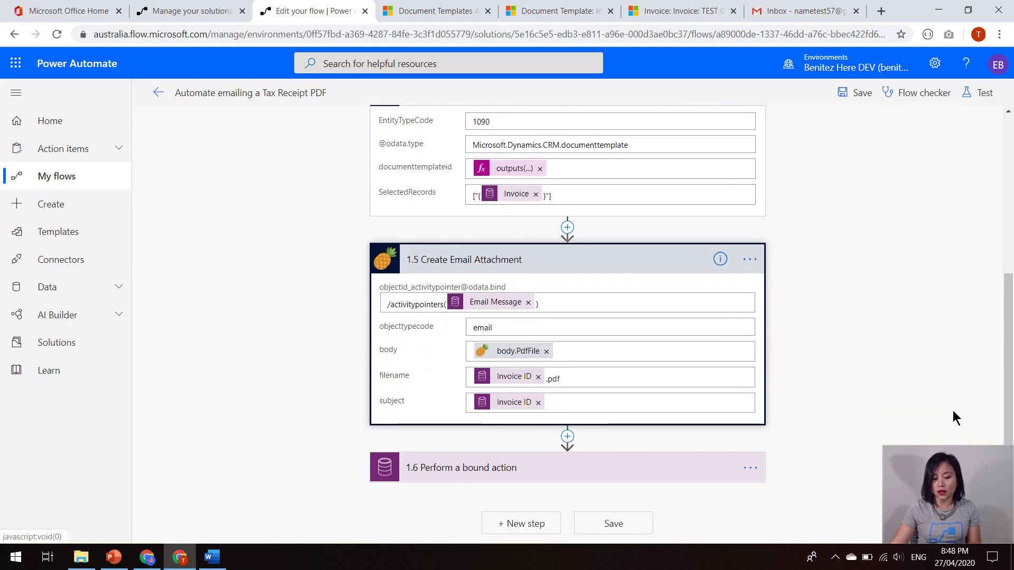
{"action": "left_click", "coordinate": [593, 301]}
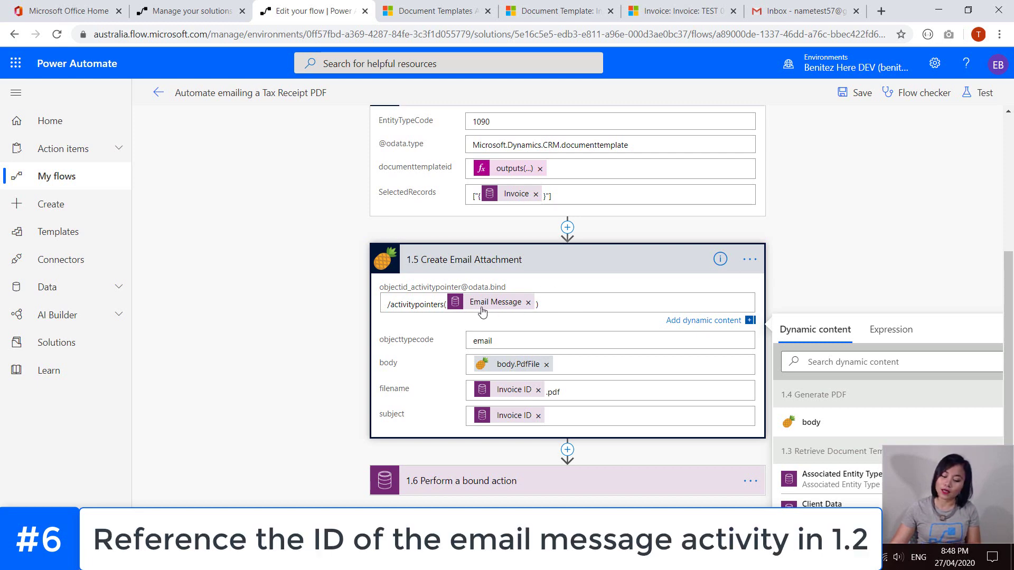
{"action": "mouse_move", "coordinate": [483, 312]}
{"action": "scroll", "coordinate": [482, 312], "scroll_direction": "up", "scroll_amount": 5}
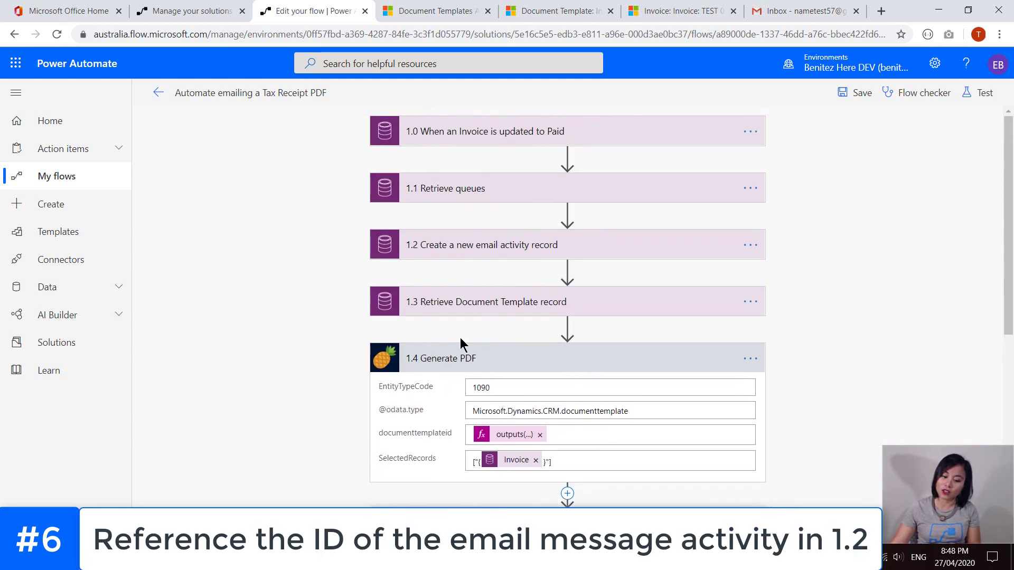
Collapse Generate PDF and inspect the body.PdfFile, Invoice ID '.pdf' filename and subject expressions.
{"action": "left_click", "coordinate": [444, 361]}
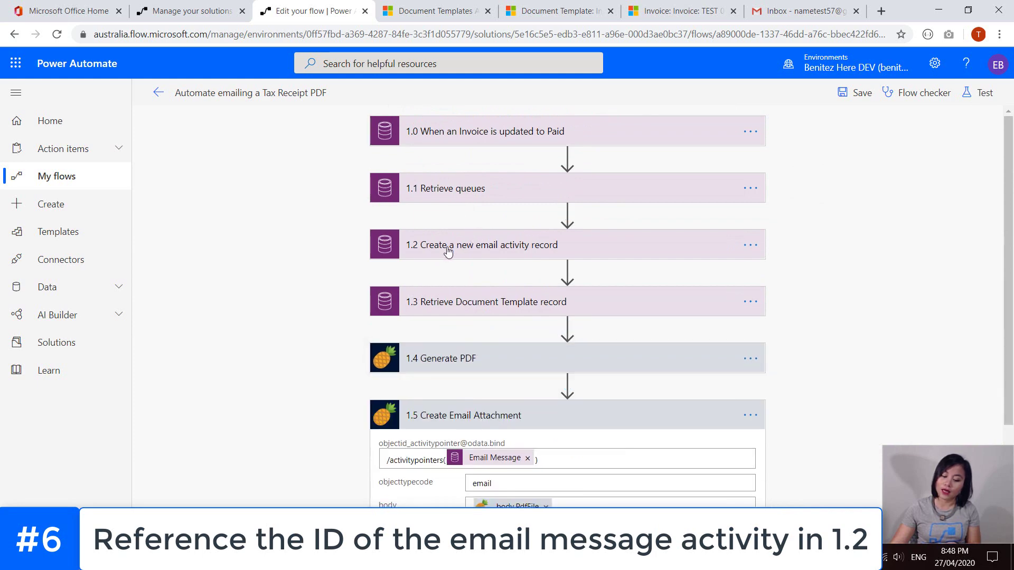
{"action": "scroll", "coordinate": [615, 294], "scroll_direction": "down", "scroll_amount": 3}
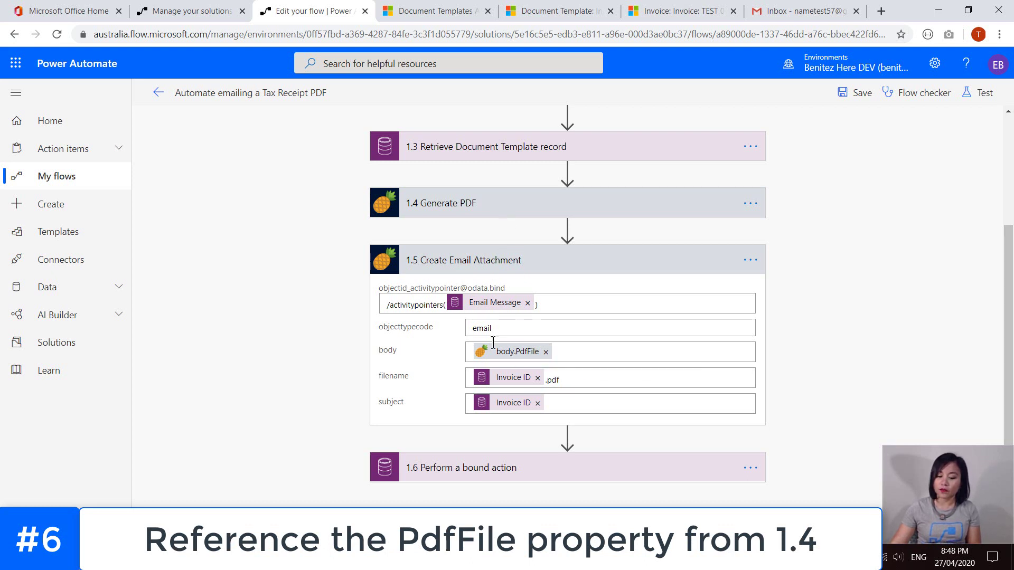
{"action": "mouse_move", "coordinate": [495, 356]}
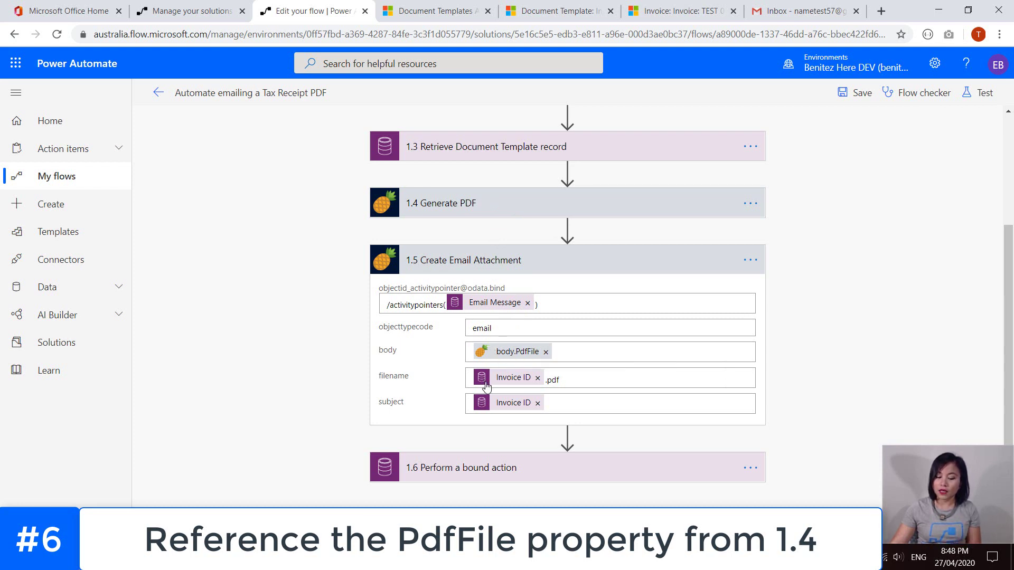
{"action": "mouse_move", "coordinate": [486, 387]}
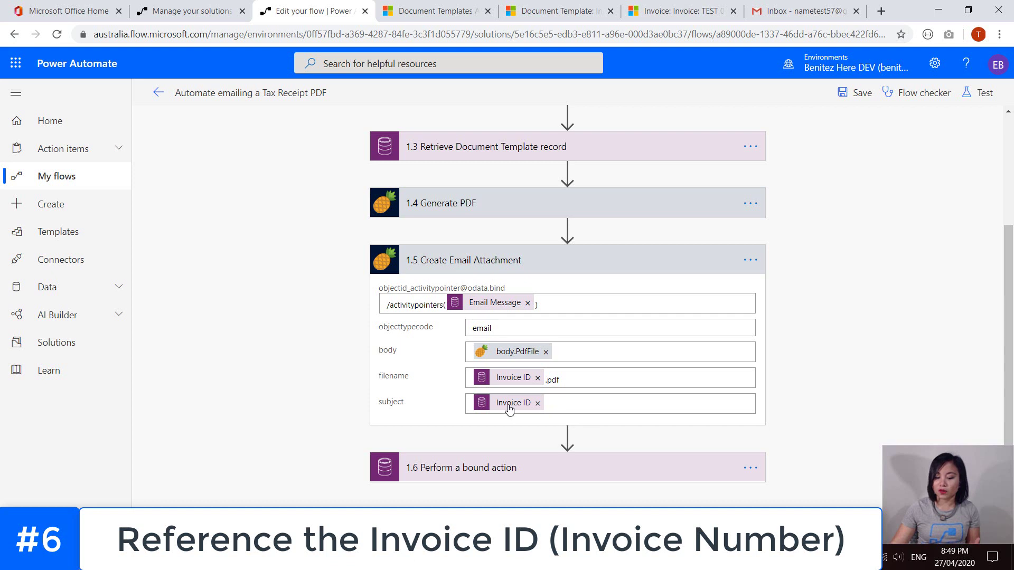
Review step 1.6's SendEmail bound action, then switch to the TEST 09.01.2020_1 invoice in Dynamics 365.
{"action": "mouse_move", "coordinate": [509, 409]}
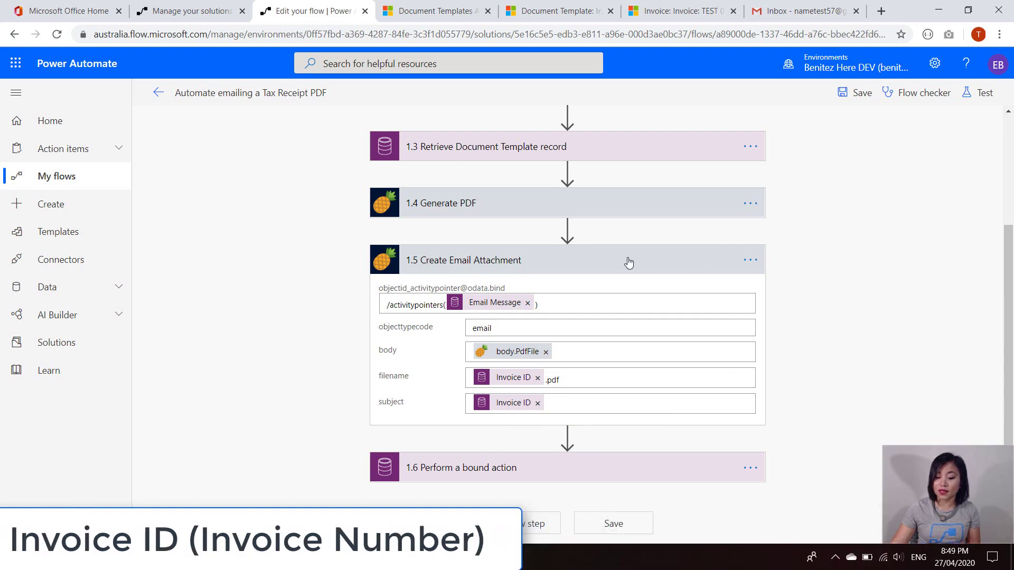
{"action": "left_click", "coordinate": [627, 262]}
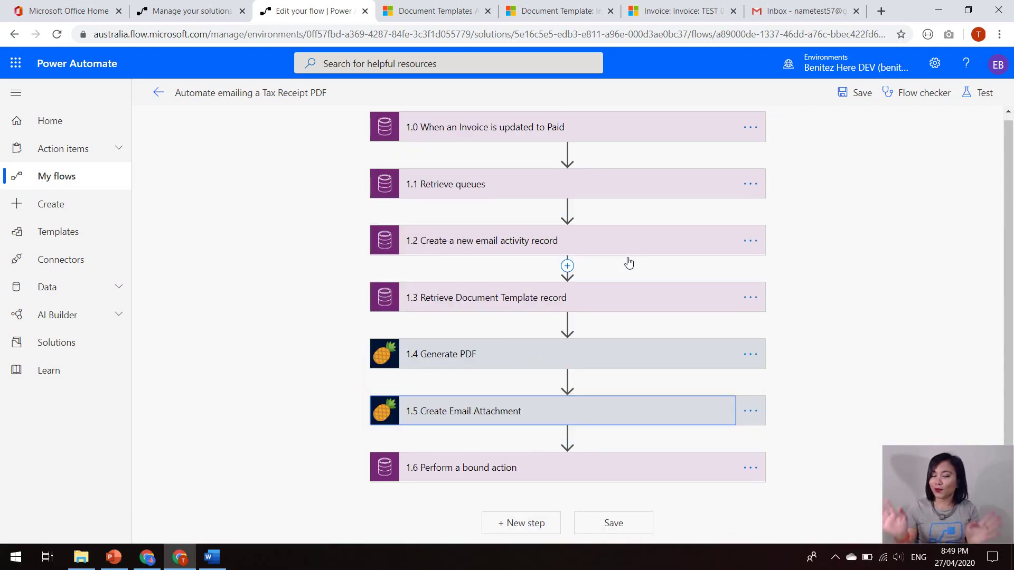
{"action": "left_click", "coordinate": [422, 468]}
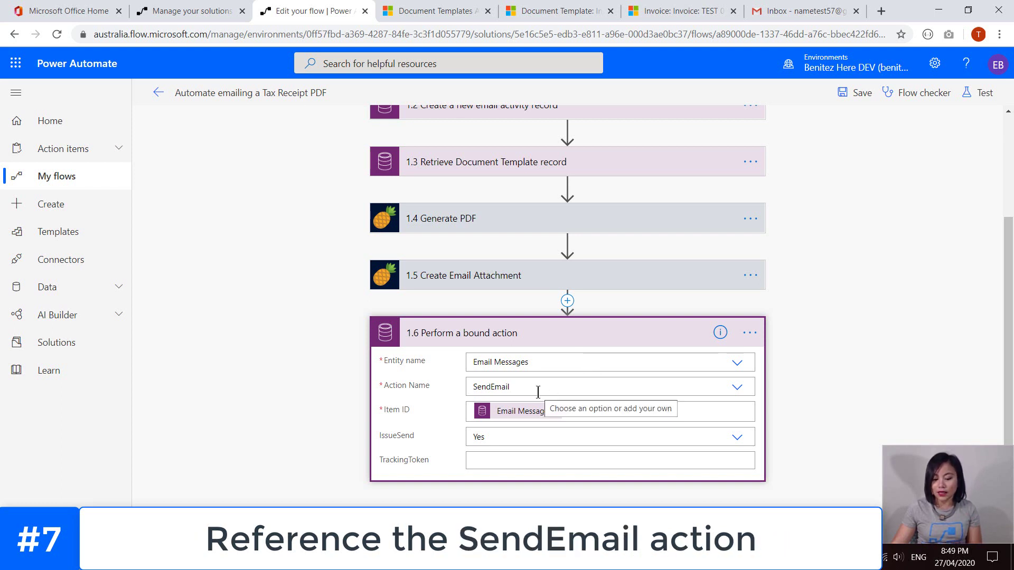
{"action": "mouse_move", "coordinate": [541, 421]}
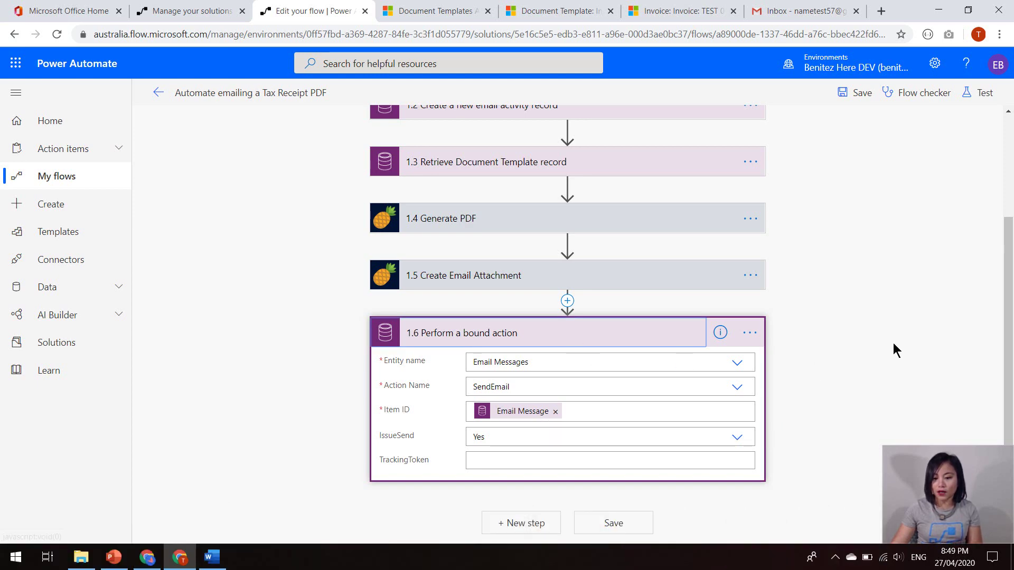
{"action": "left_click", "coordinate": [587, 338]}
{"action": "left_click", "coordinate": [676, 11]}
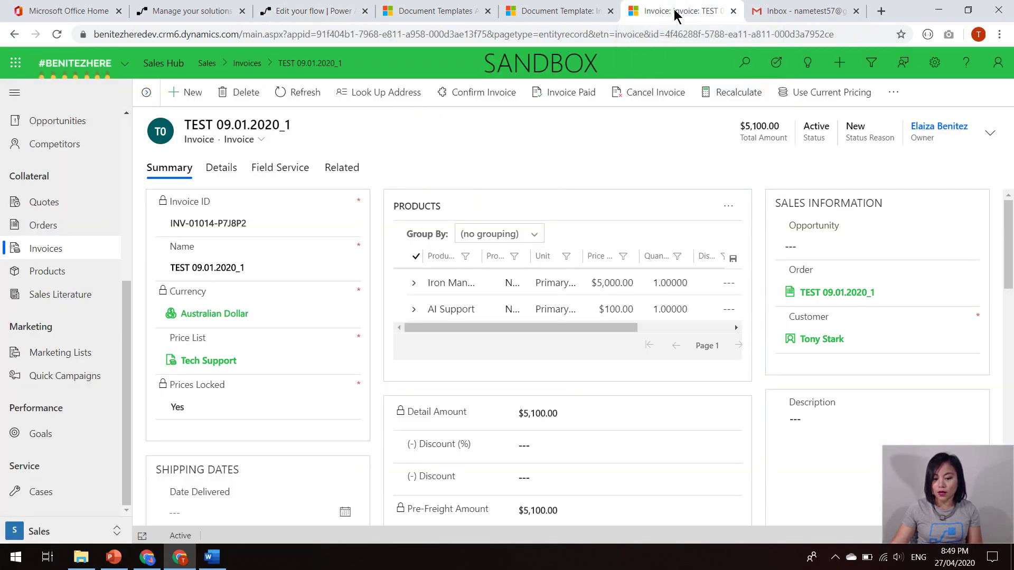
Mark invoice TEST 09.01.2020_1 paid with status Complete, then leave the flow editor for its run history.
{"action": "left_click", "coordinate": [574, 106]}
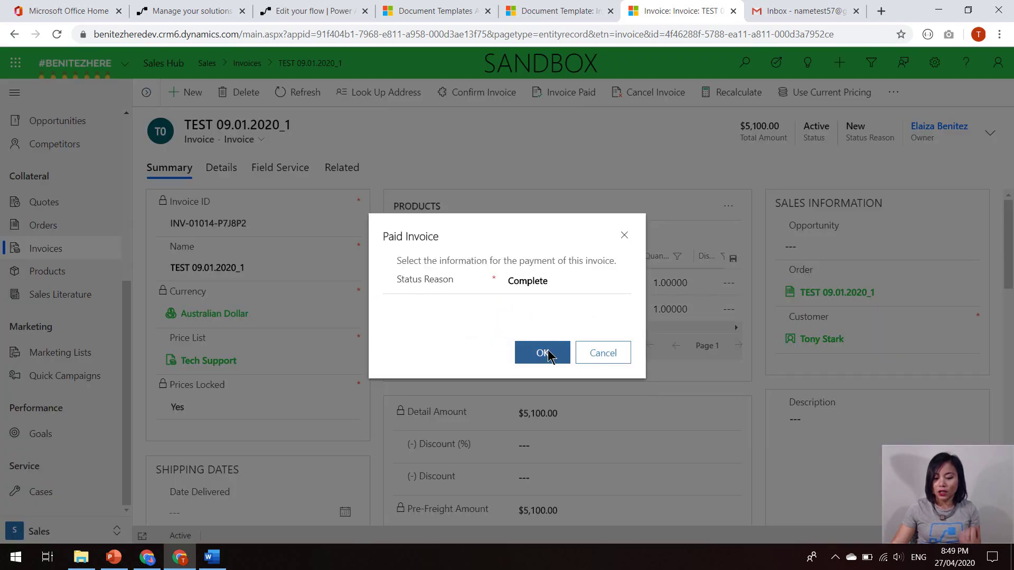
{"action": "left_click", "coordinate": [544, 354]}
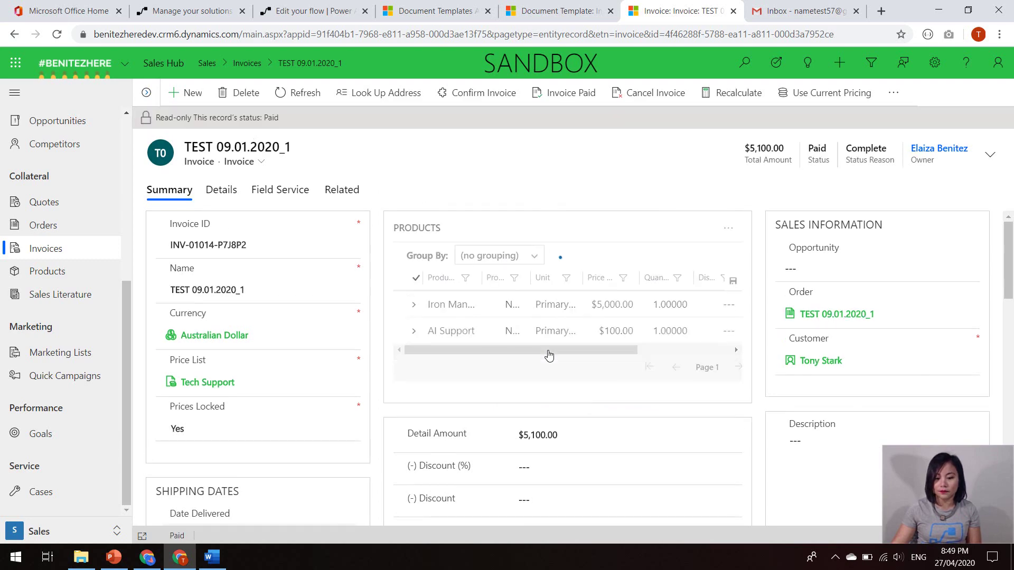
{"action": "left_click", "coordinate": [311, 10]}
{"action": "left_click", "coordinate": [151, 97]}
{"action": "left_click", "coordinate": [568, 149]}
{"action": "scroll", "coordinate": [306, 298], "scroll_direction": "down", "scroll_amount": 3}
Open the latest flow run to confirm steps 1.0–1.6 succeeded, then switch to the Gmail inbox.
{"action": "left_click", "coordinate": [227, 319]}
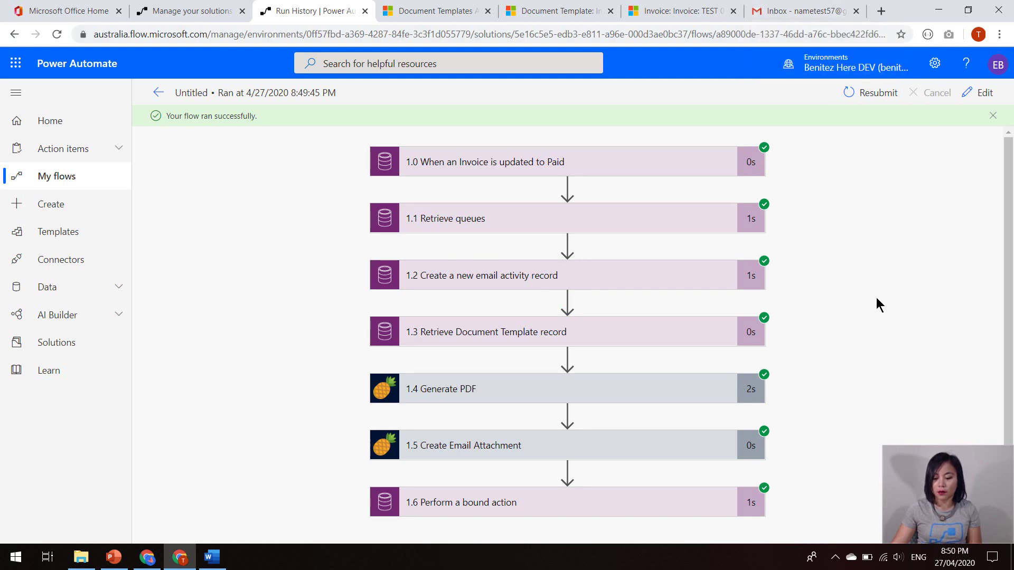
{"action": "left_click", "coordinate": [791, 19]}
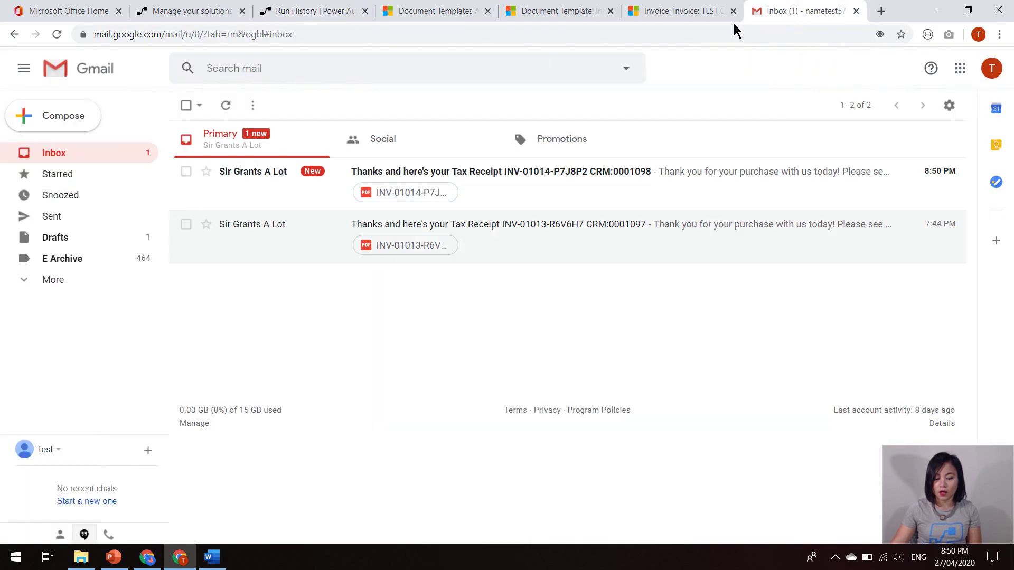
Open the new Tax Receipt email and scroll through the attached $5,100.00 PDF receipt.
{"action": "left_click", "coordinate": [246, 176]}
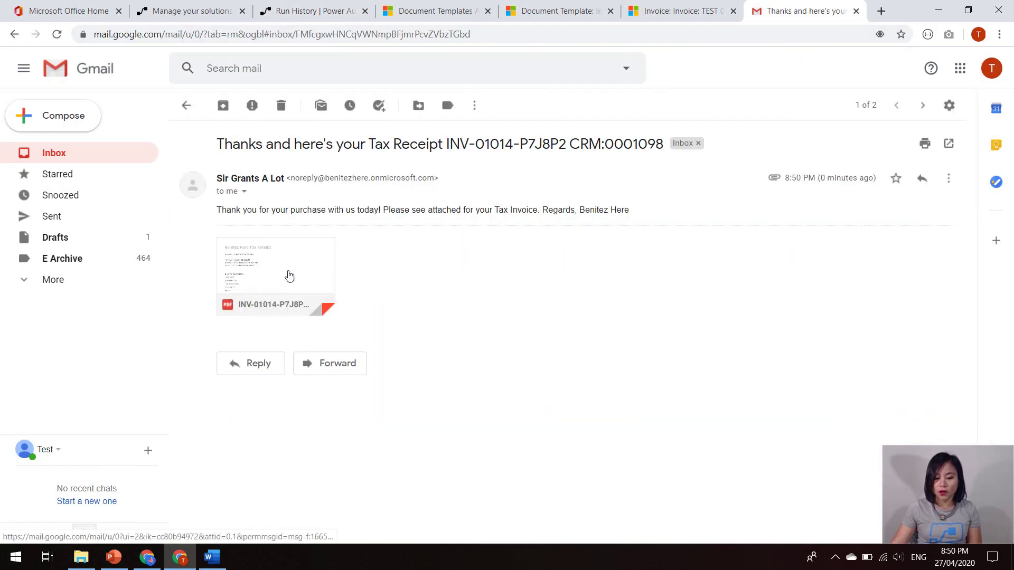
{"action": "left_click", "coordinate": [289, 275]}
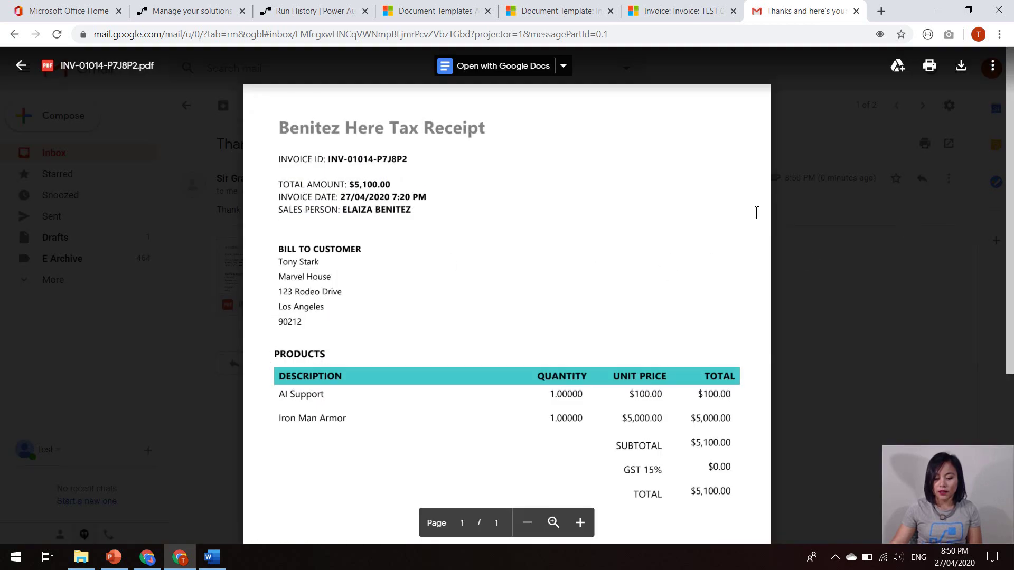
{"action": "scroll", "coordinate": [756, 212], "scroll_direction": "down", "scroll_amount": 5}
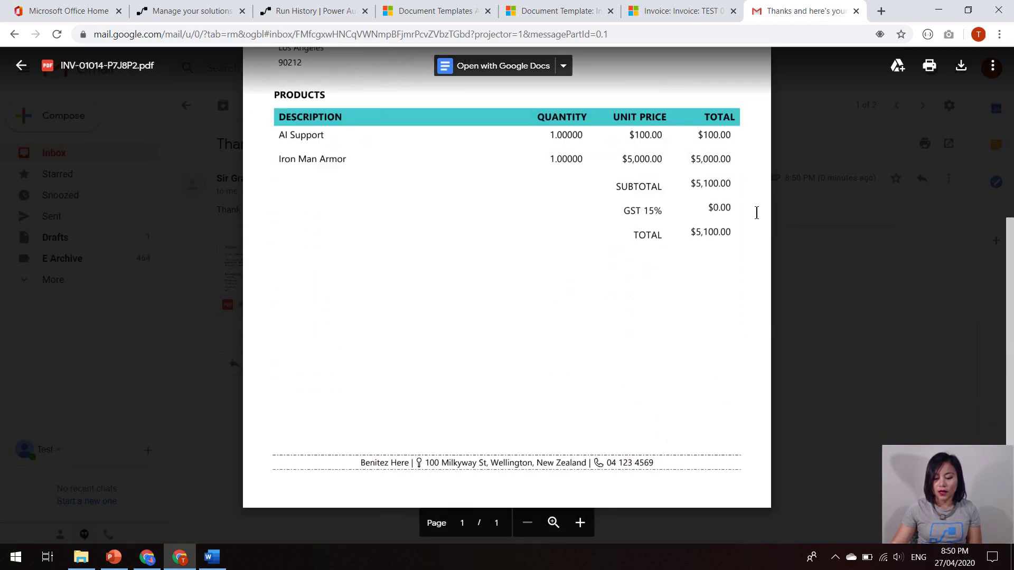
{"action": "scroll", "coordinate": [756, 212], "scroll_direction": "up", "scroll_amount": 5}
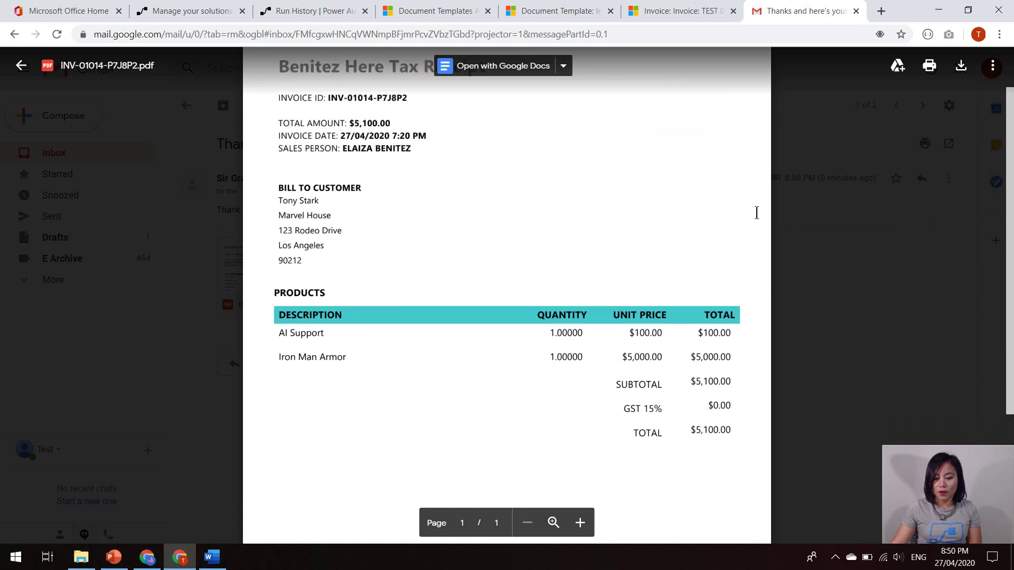
{"action": "left_click", "coordinate": [667, 12]}
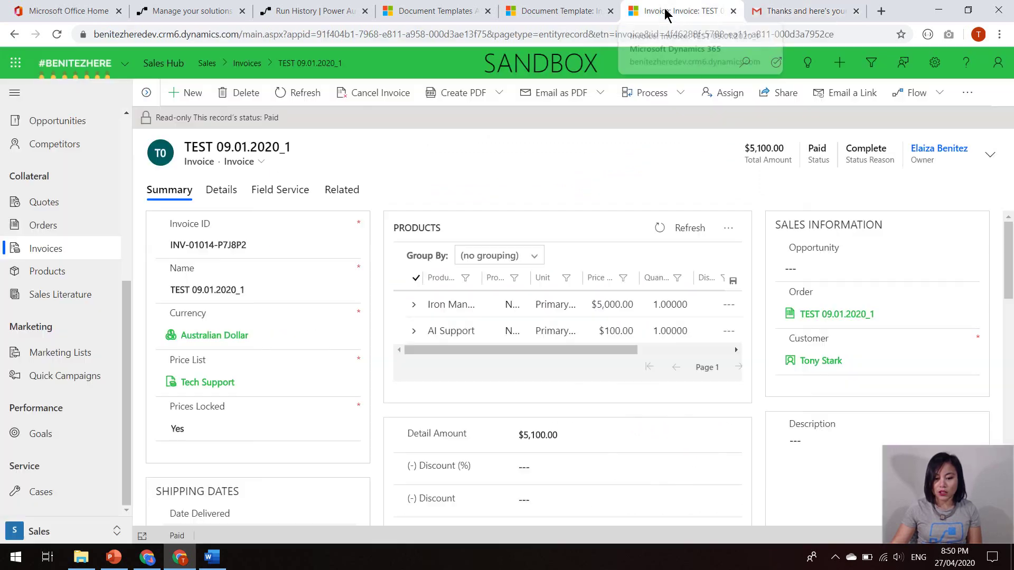